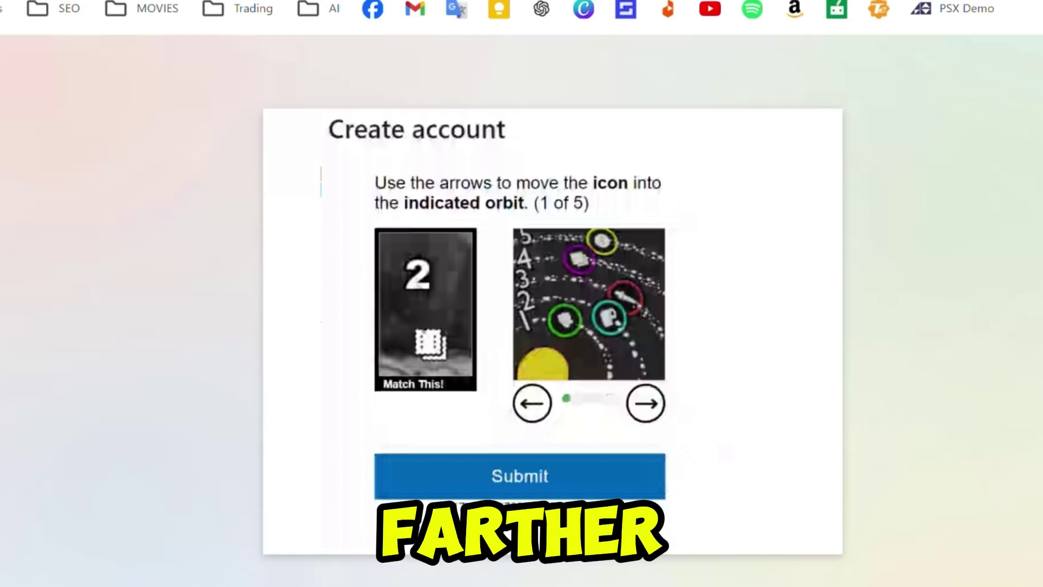
- Shift the icons two positions toward the target orbit and submit the first puzzle
{"action": "left_click", "coordinate": [532, 403]}
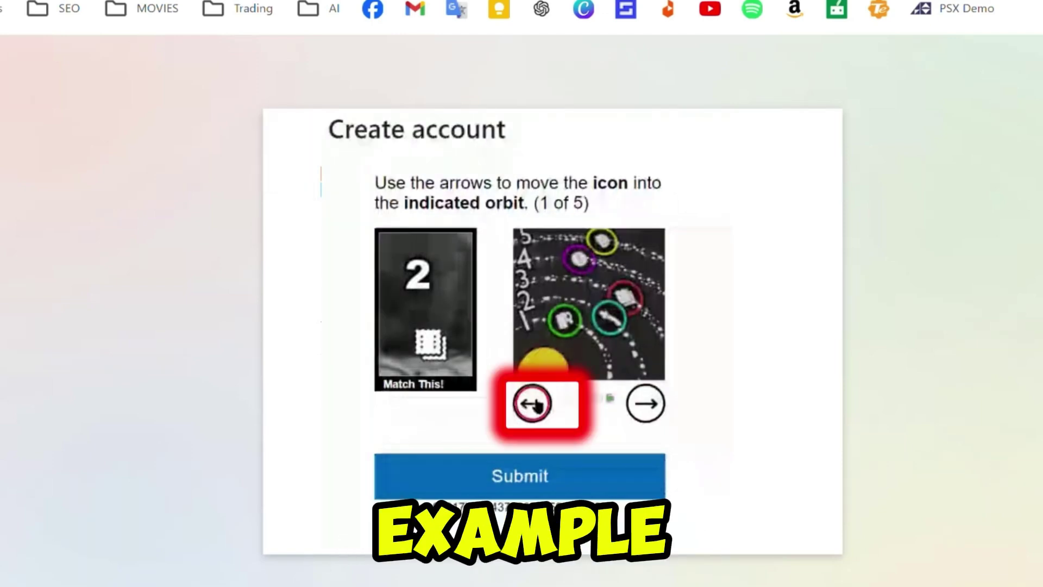
{"action": "left_click", "coordinate": [531, 402]}
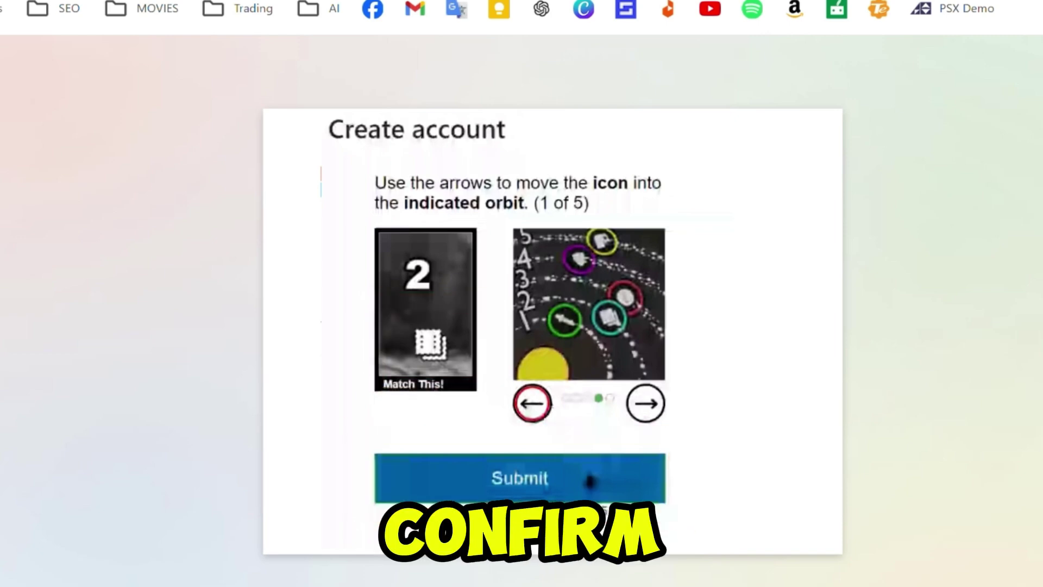
{"action": "left_click", "coordinate": [588, 481]}
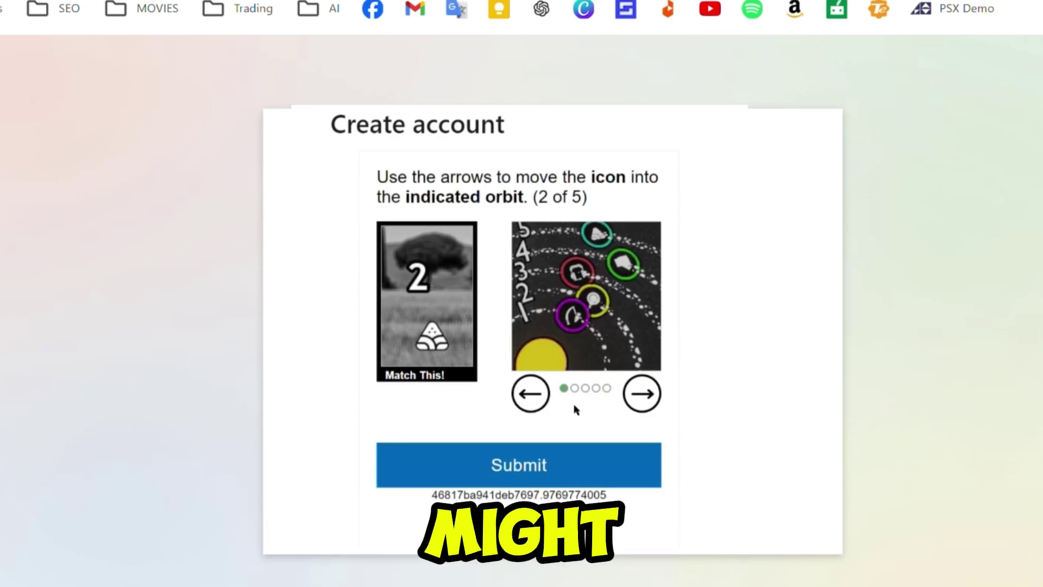
- On the second puzzle, cycle the icons forward and back toward orbit 2
{"action": "left_click", "coordinate": [533, 395]}
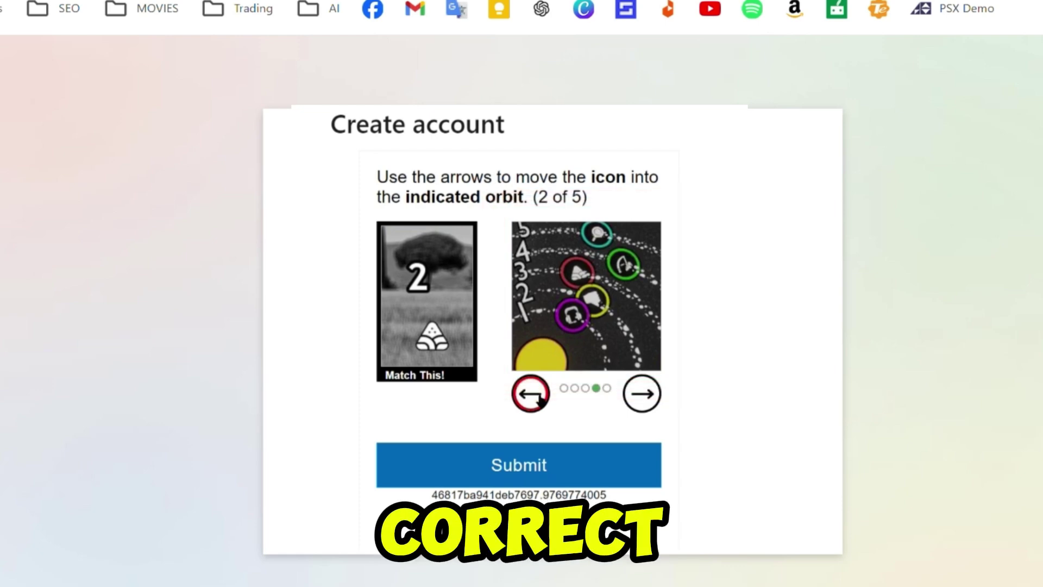
{"action": "left_click", "coordinate": [530, 395]}
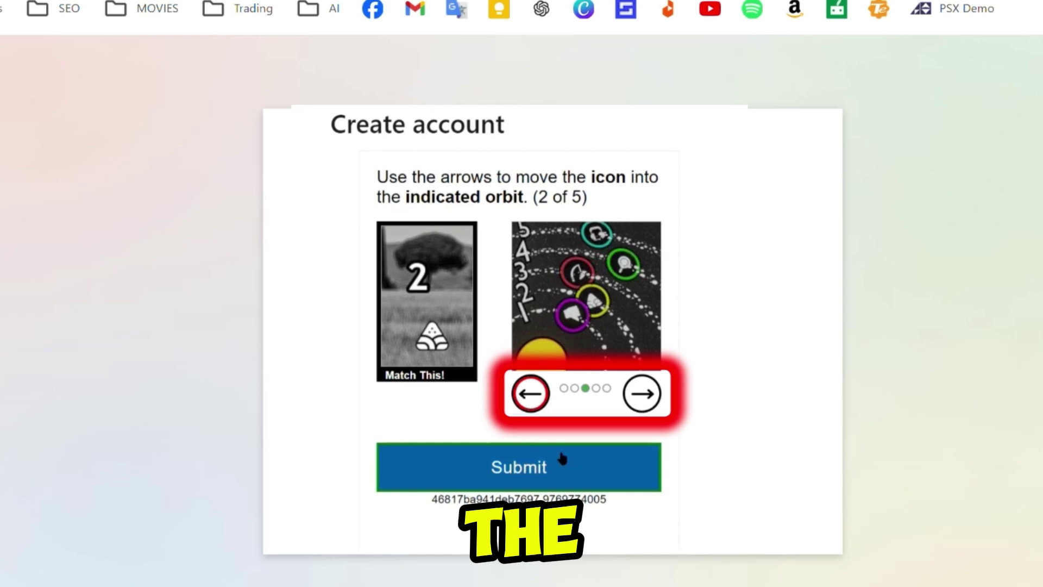